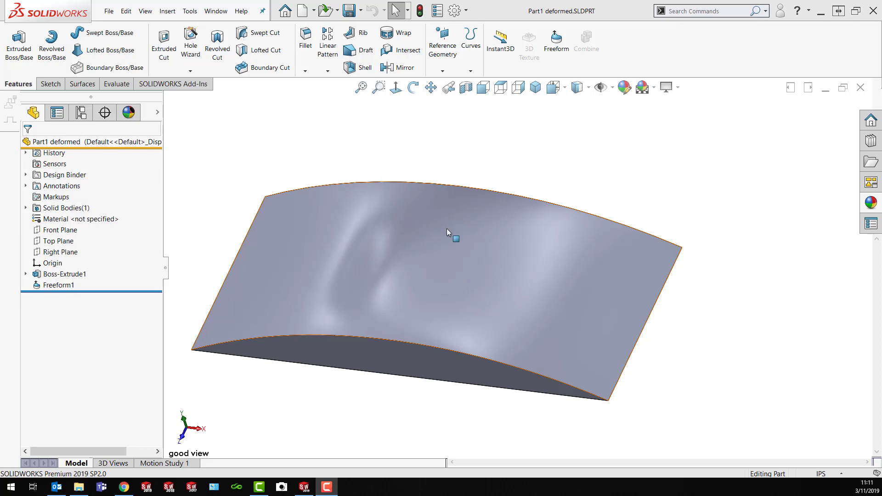
Apply the custom GoEngineer Desktop Background 1920x1080 texture to the curved top face
click(866, 205)
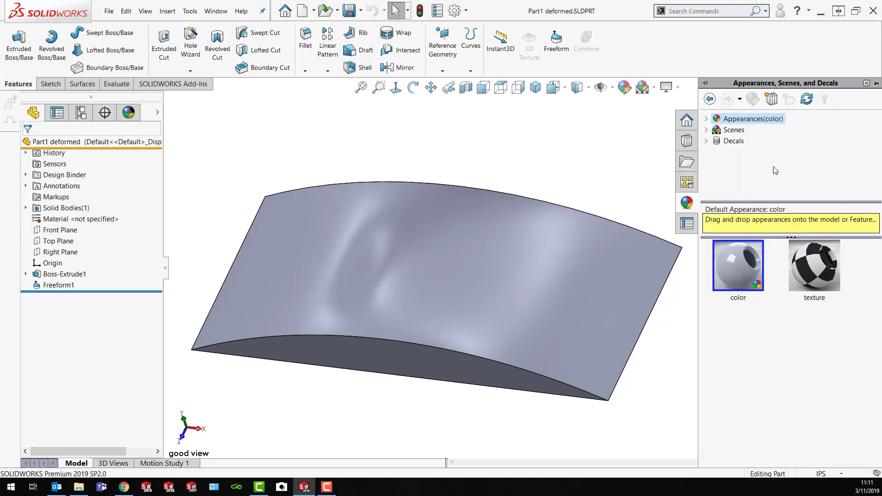
click(706, 118)
scroll(751, 170, down, 3)
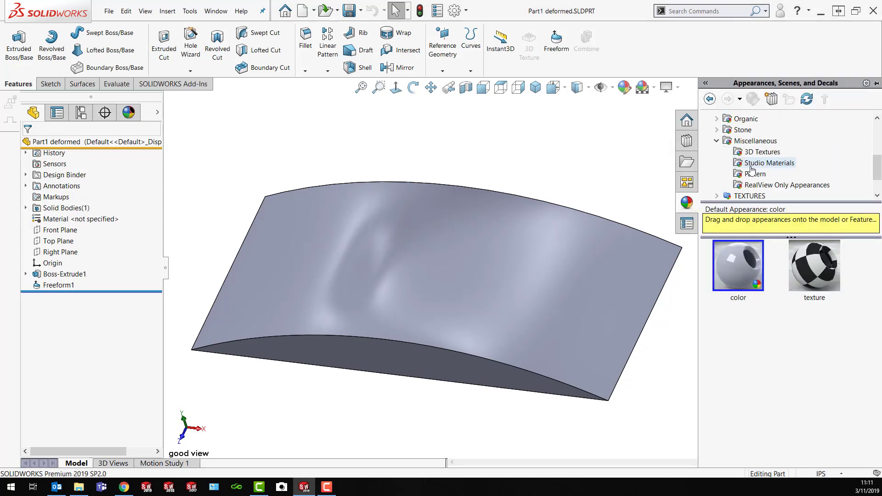
scroll(751, 170, down, 1)
click(751, 164)
scroll(811, 373, down, 3)
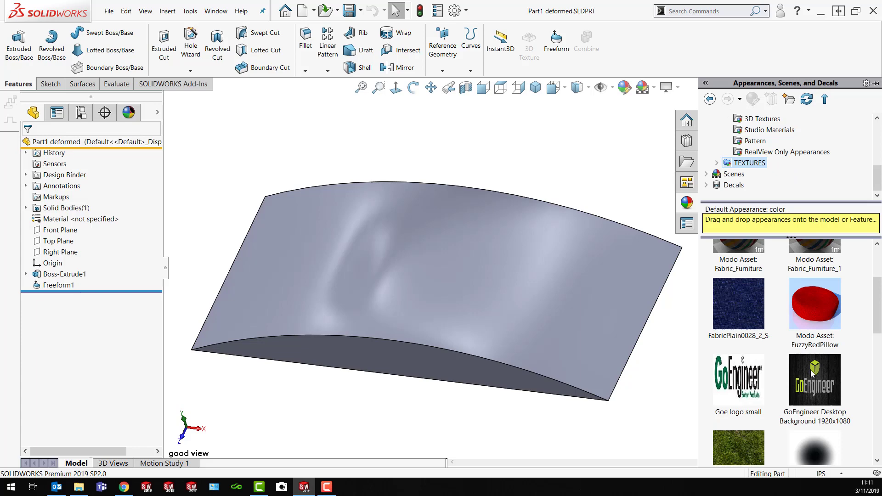
drag(818, 385, 437, 283)
click(437, 282)
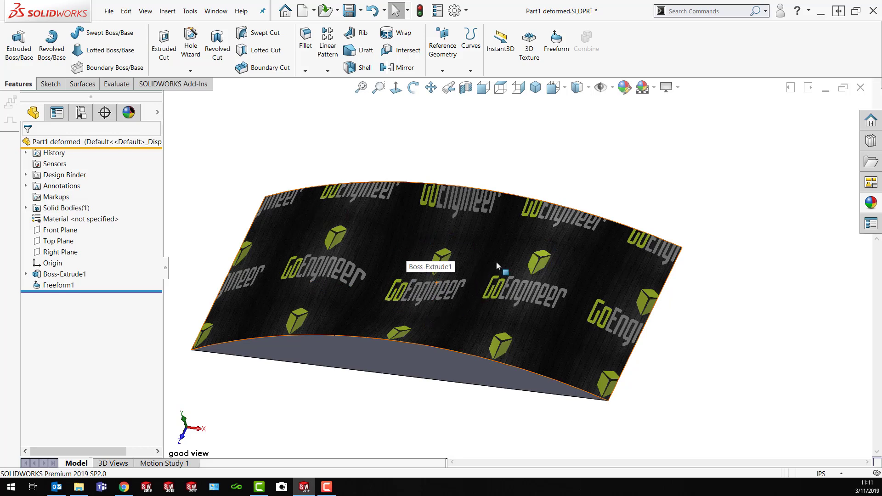
Edit the curved face's texture appearance, compare the automatic and surface mapping styles, and choose surface mapping
right_click(342, 275)
click(388, 261)
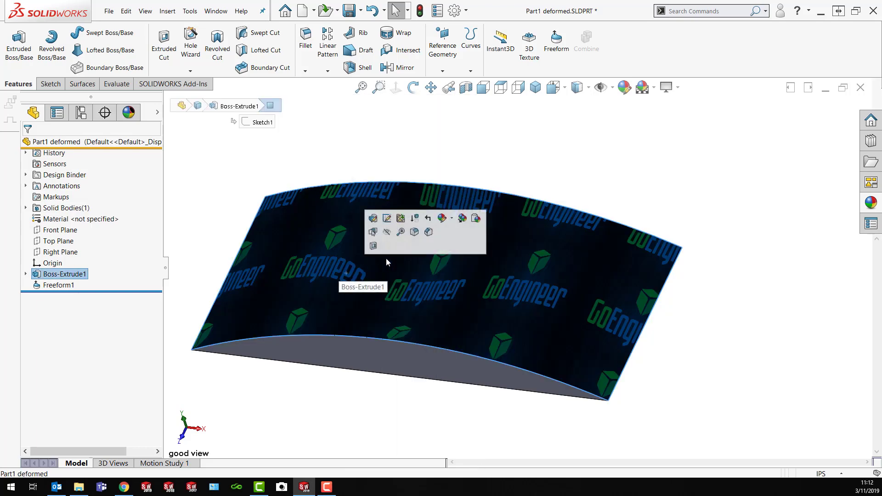
click(452, 220)
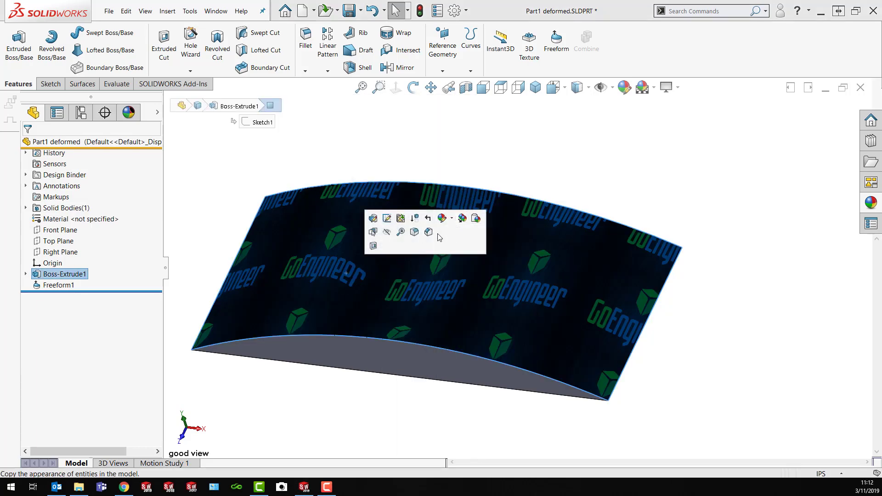
click(445, 220)
click(444, 239)
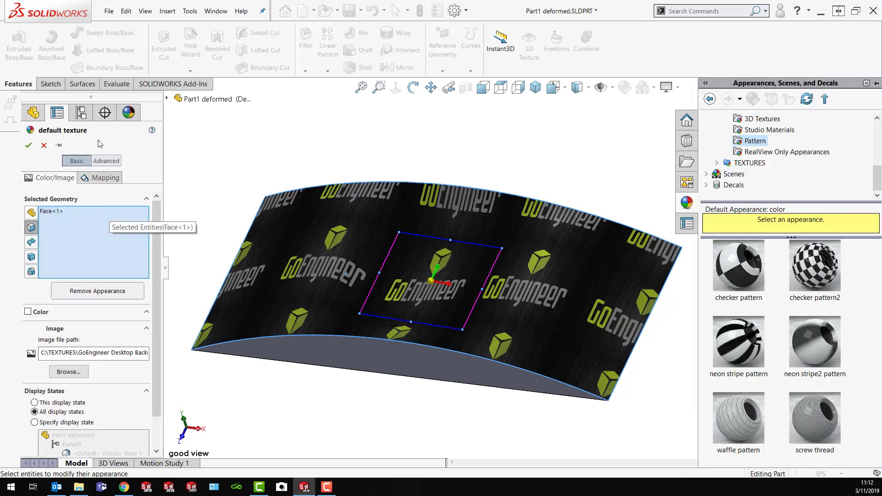
click(104, 180)
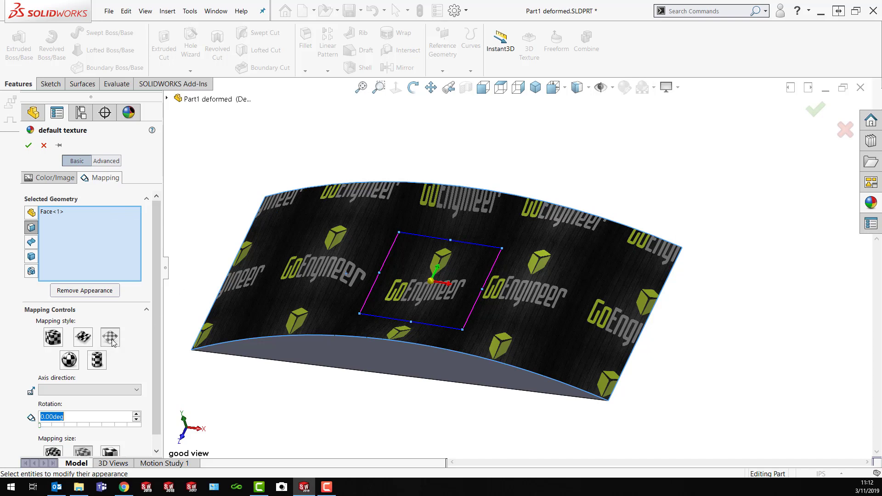
click(83, 338)
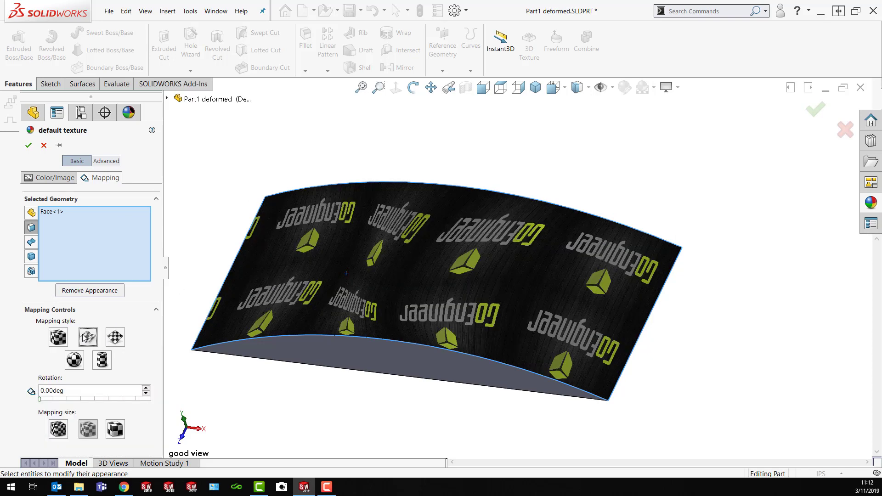
click(58, 338)
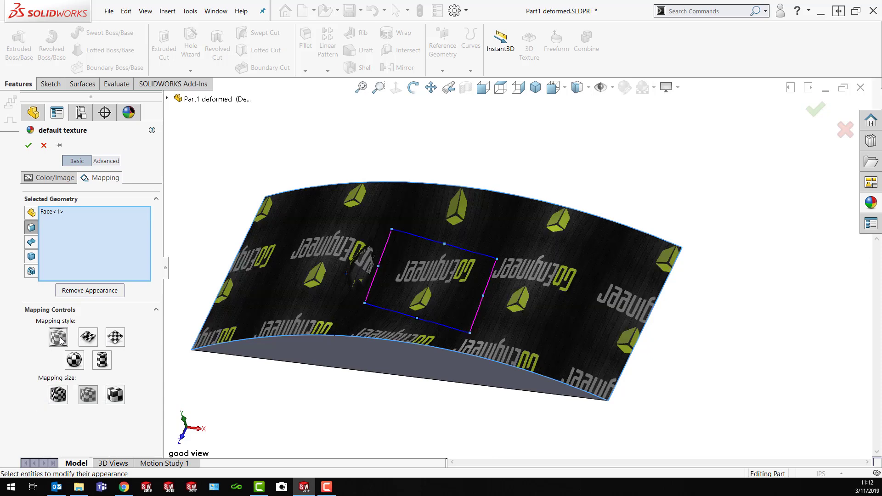
click(88, 338)
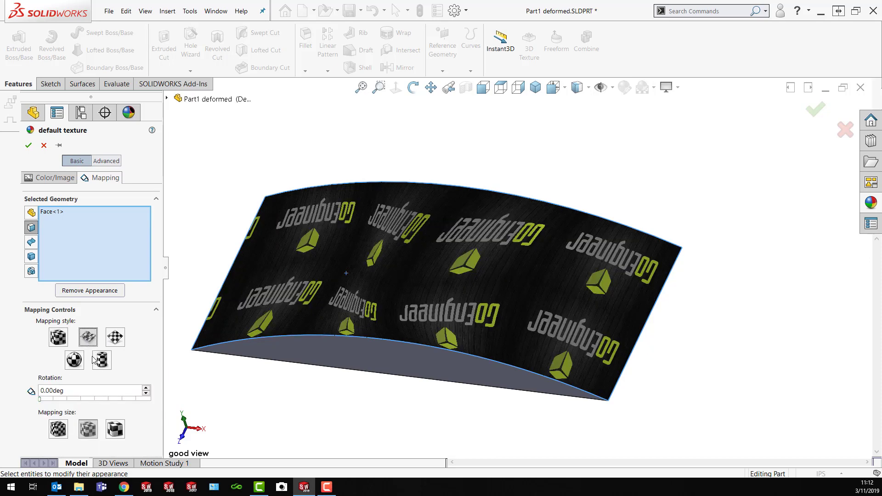
Rotate the texture mapping on the curved face to 180 degrees
double_click(76, 389)
text(180)
key(Return)
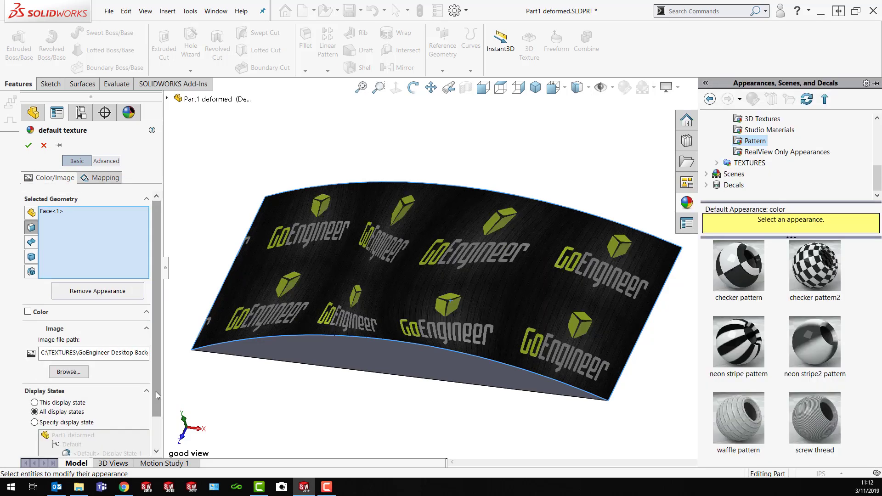
Try the available texture mapping sizes, choose the largest, and shift the enlarged logo slightly on the curved face
scroll(156, 392, down, 1)
click(98, 180)
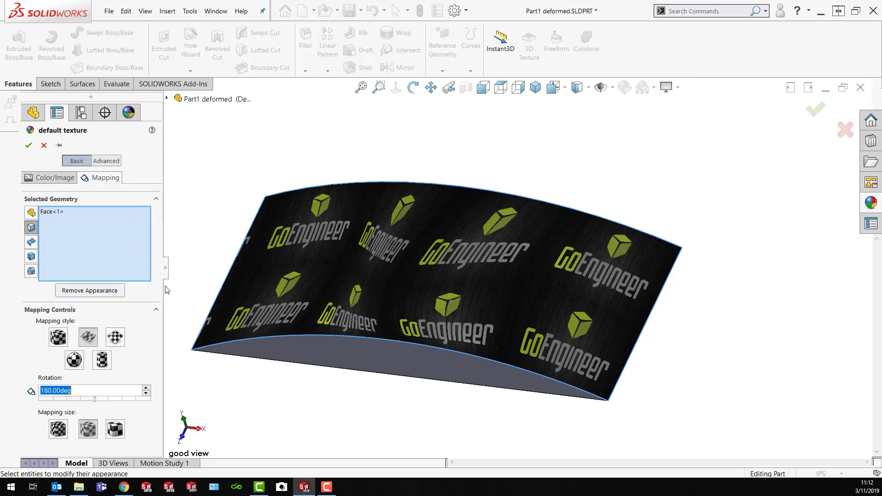
click(59, 429)
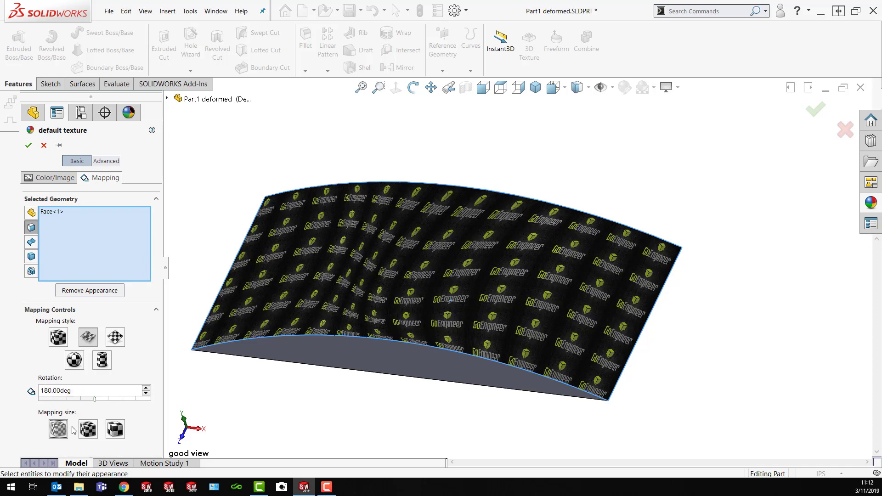
click(86, 430)
click(115, 430)
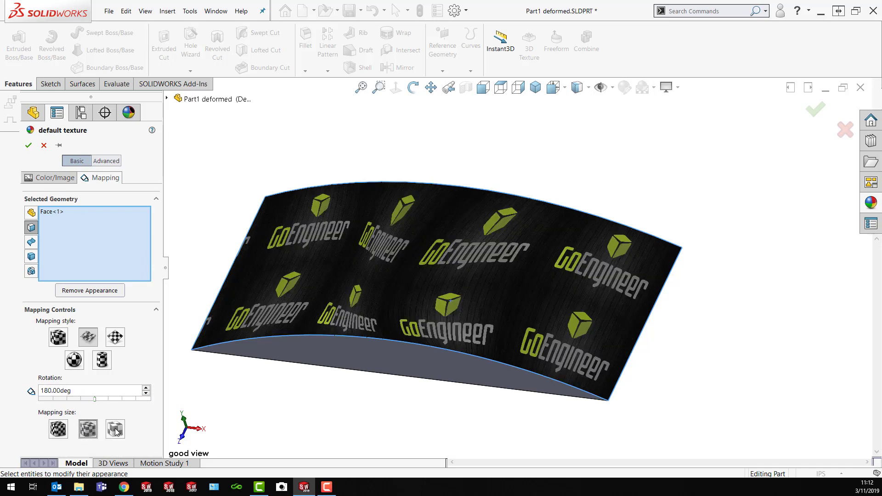
mouse_move(416, 251)
mouse_down()
mouse_move(344, 251)
mouse_move(420, 252)
mouse_move(404, 246)
mouse_up()
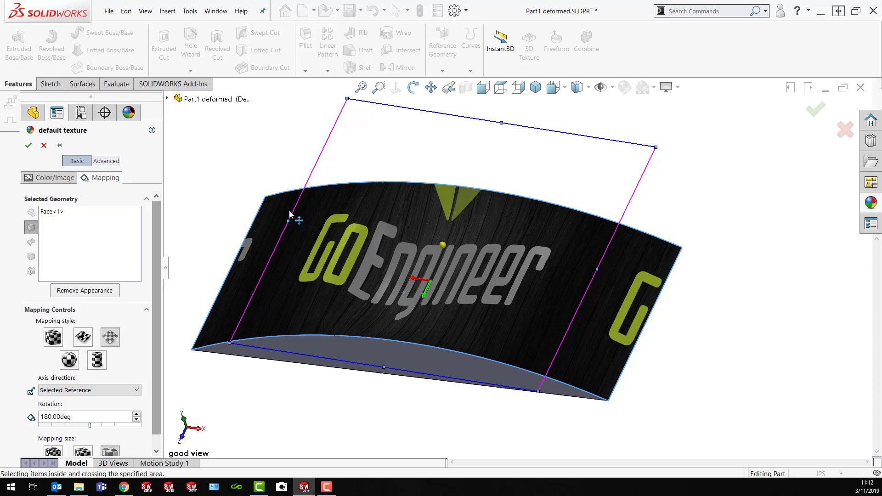
mouse_move(514, 290)
mouse_down()
mouse_move(547, 295)
mouse_move(518, 300)
mouse_up()
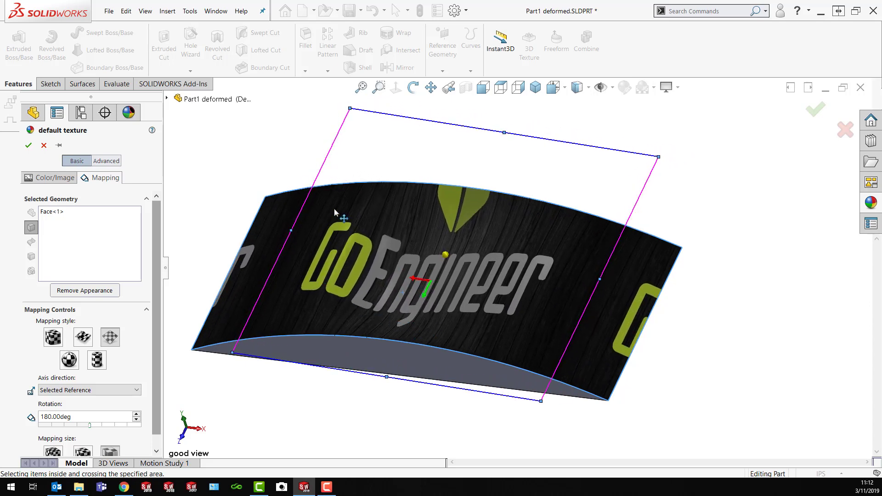
Cancel the texture mapping edit and undo the texture applied to the curved face
click(44, 145)
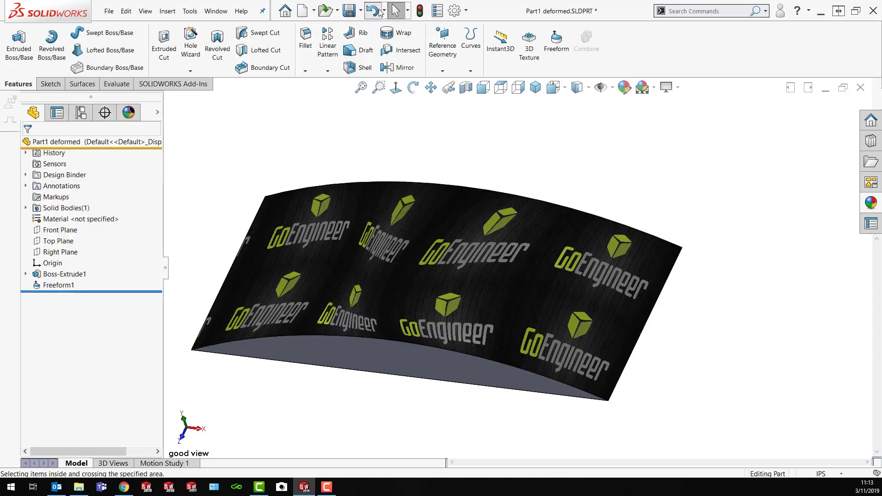
click(373, 12)
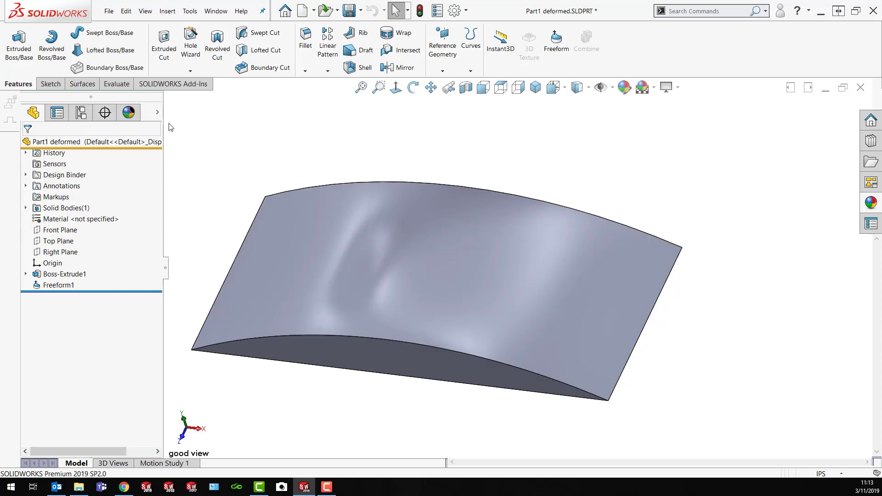
Add the custom GoEngineer Desktop Background 1920x1080 image as a decal on the curved top face
click(130, 113)
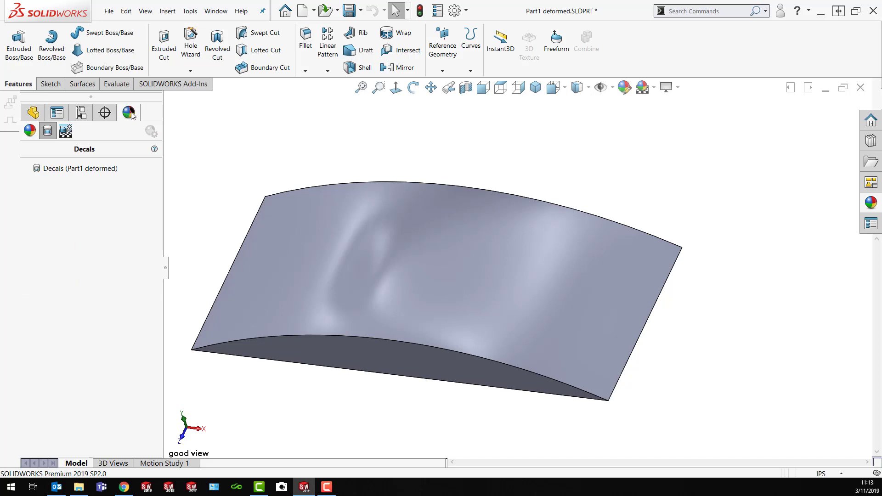
right_click(42, 168)
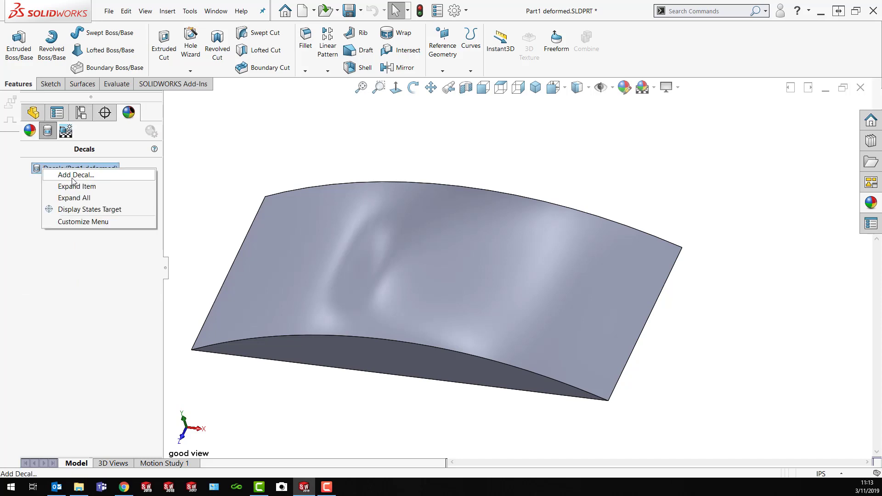
click(73, 175)
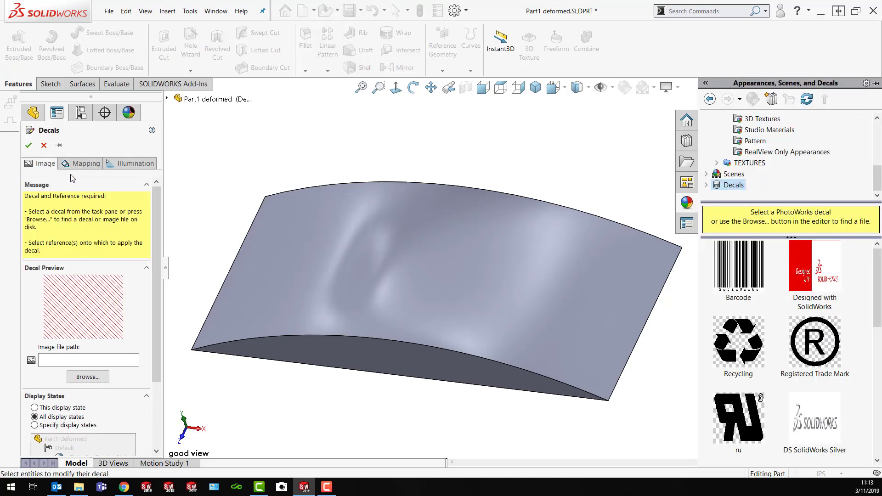
click(707, 185)
click(745, 185)
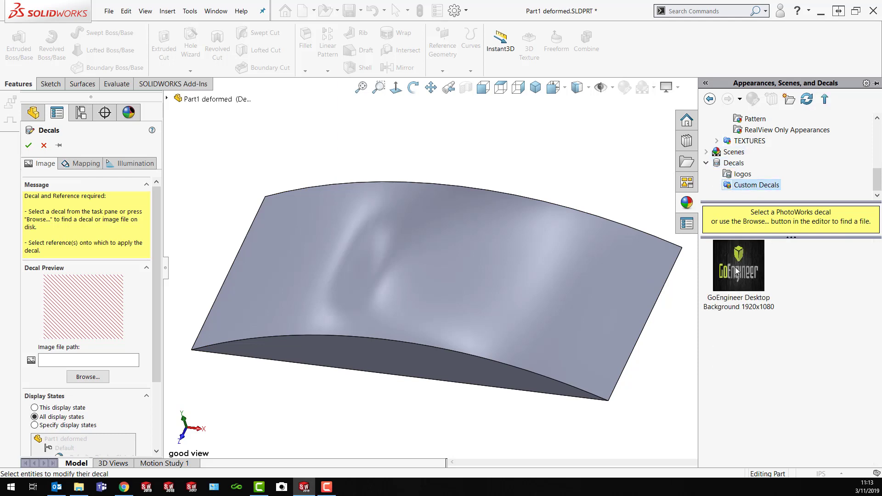
drag(736, 271, 456, 282)
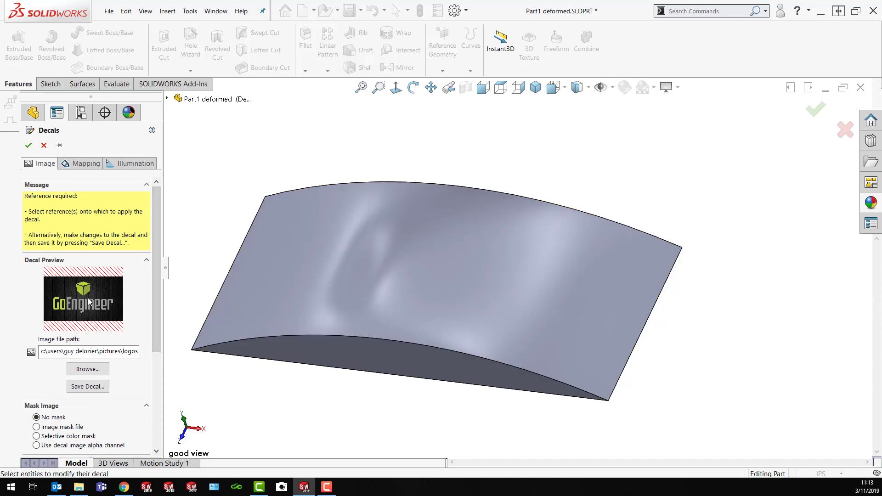
click(403, 276)
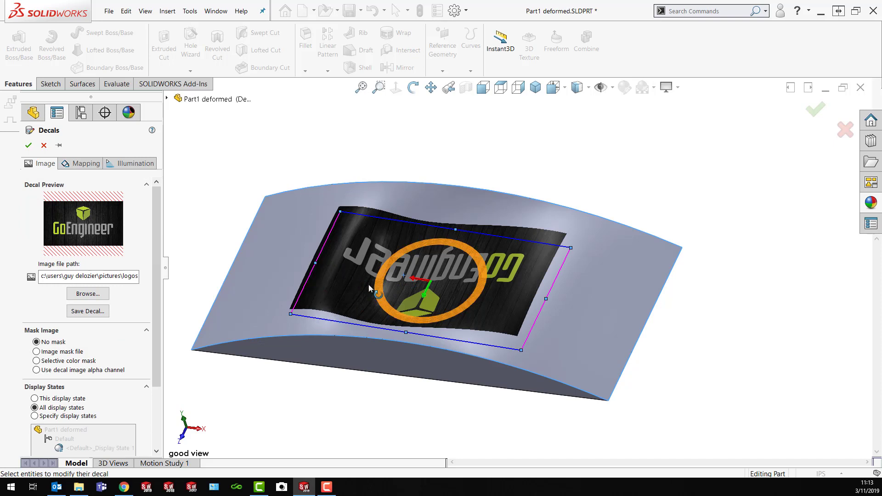
Turn the decal to 180 degrees and position it at offsets of about -0.32 in horizontally and -0.23 in vertically
drag(505, 323, 451, 217)
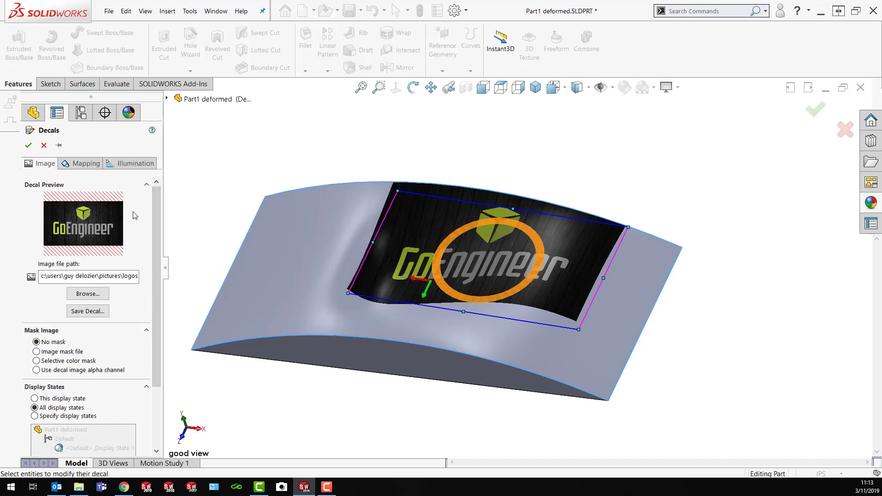
click(85, 164)
scroll(111, 352, down, 3)
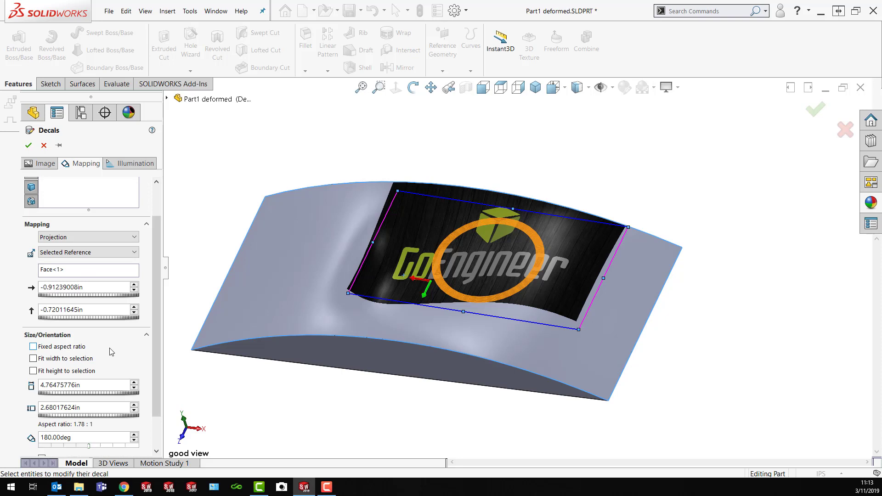
drag(445, 242, 377, 239)
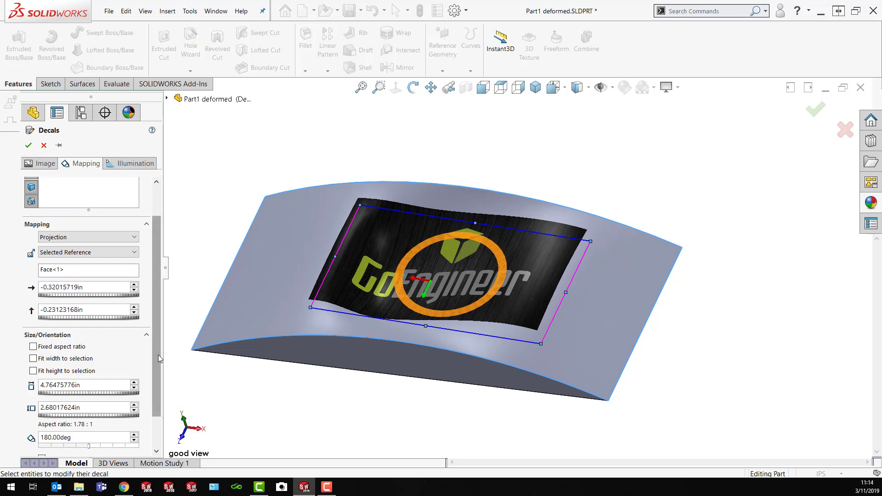
Enable the decal's fixed aspect ratio, and fit both its width and height to the selected face
click(33, 346)
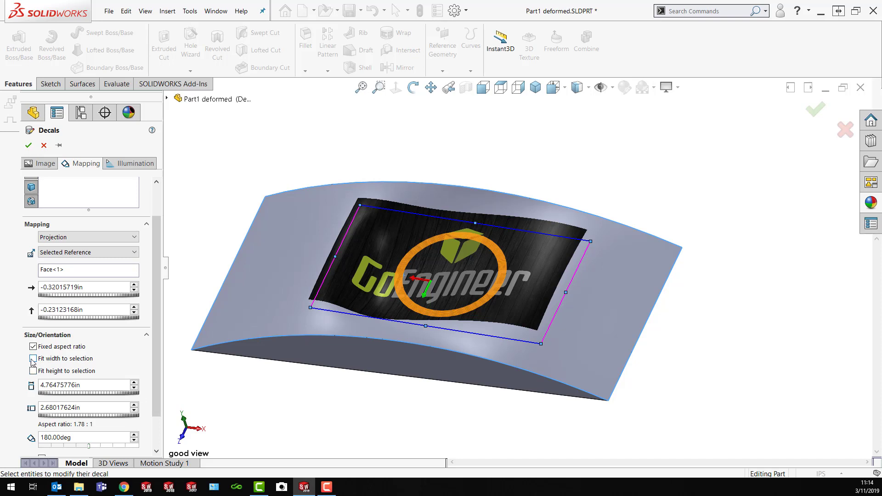
click(33, 360)
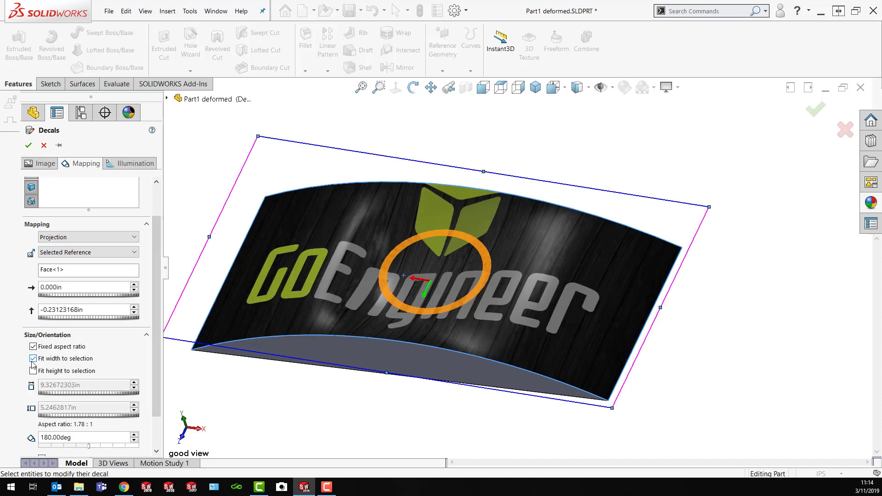
click(33, 371)
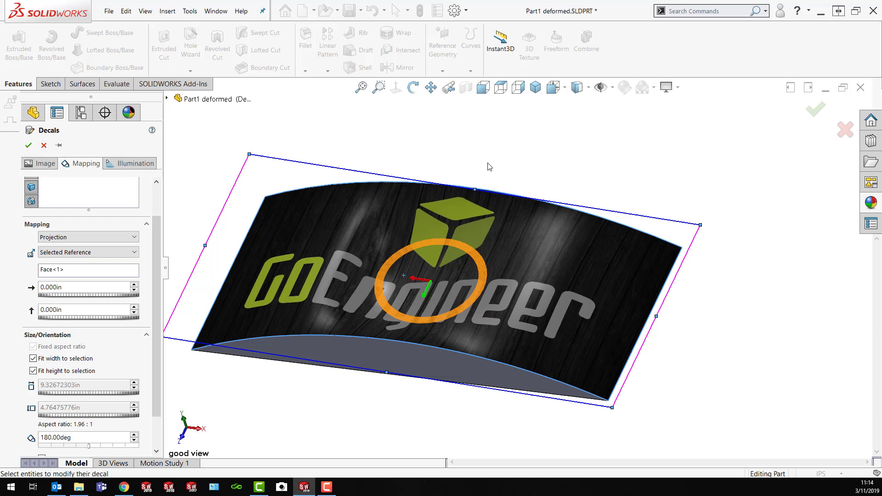
Set the decal's specular color to orange in its illumination settings
click(137, 164)
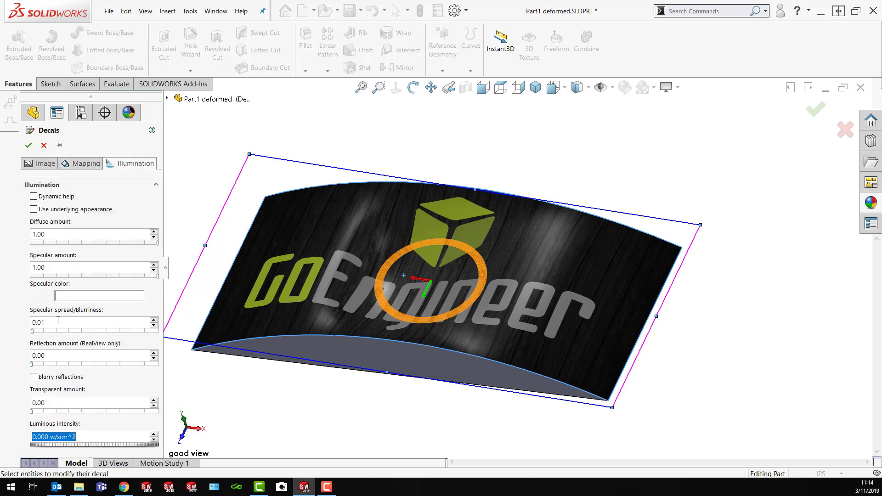
click(72, 299)
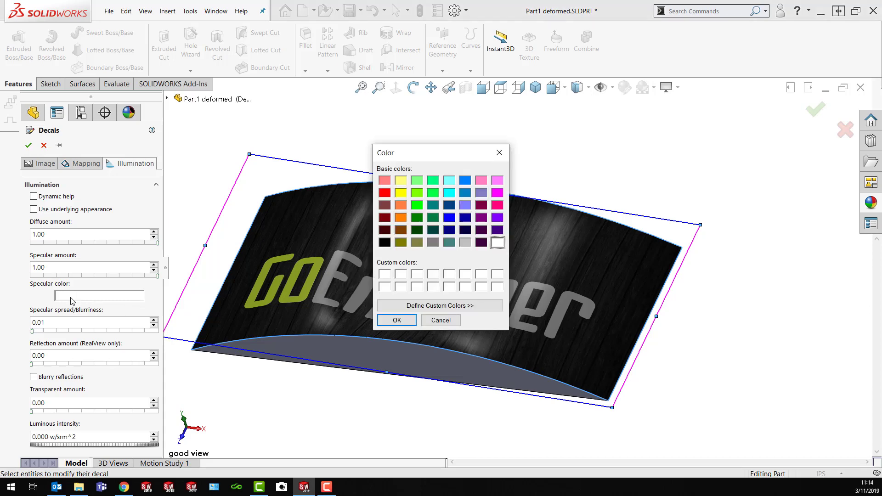
click(401, 218)
click(397, 321)
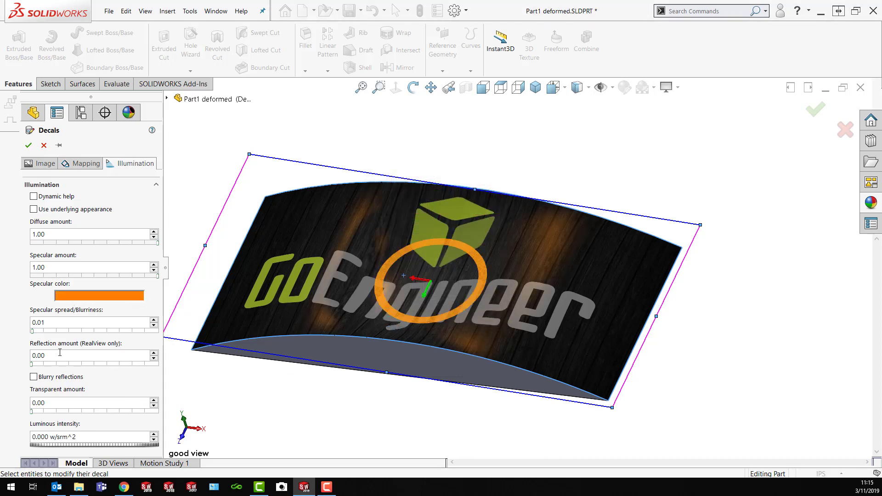
Increase the decal's specular spread and reflection amount, and accept the decal
drag(33, 331, 57, 331)
click(30, 364)
key(Return)
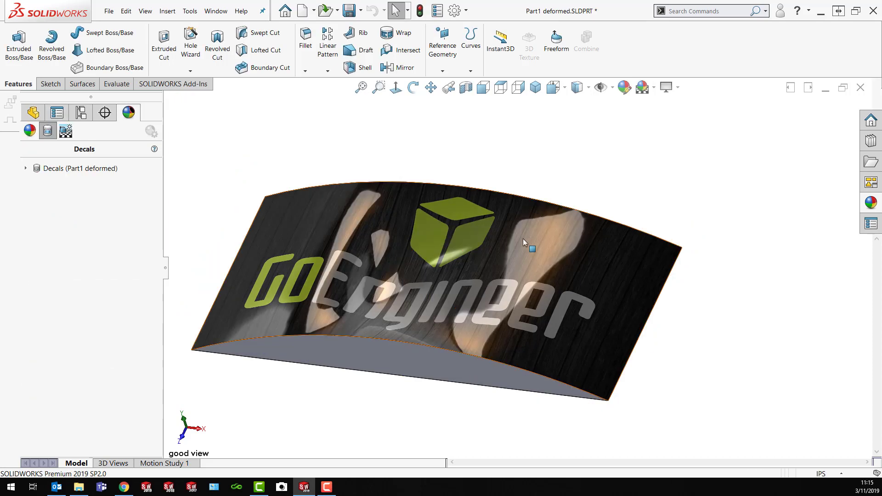
Reopen the logo decal's illumination settings, reduce the reflection amount to 0.07 and enable blurry reflections
click(55, 169)
click(26, 168)
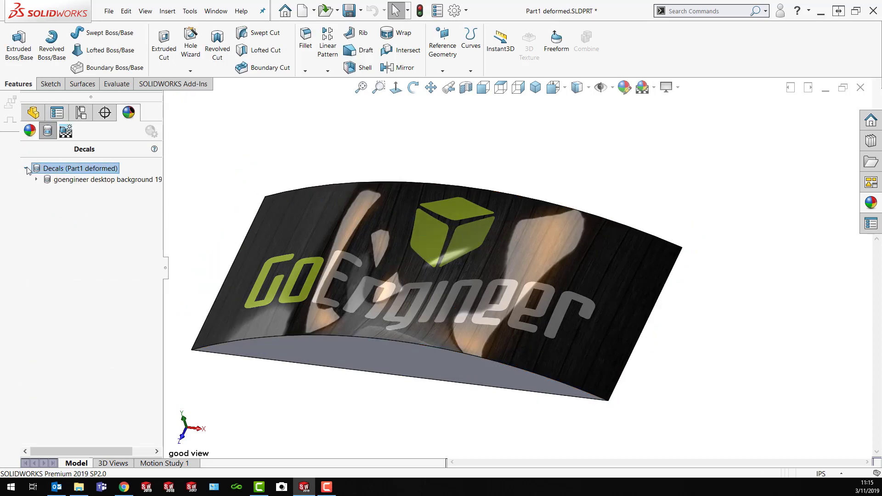
double_click(53, 179)
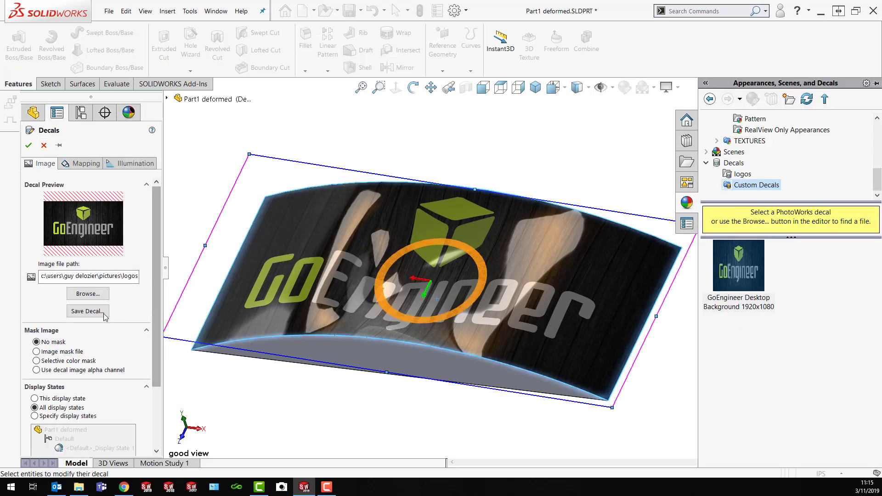
click(122, 163)
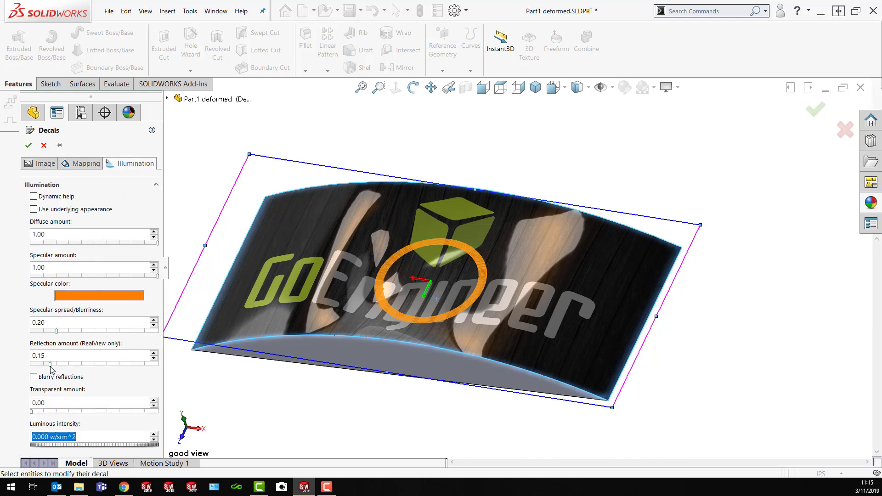
mouse_move(50, 364)
mouse_down()
mouse_move(64, 364)
mouse_move(41, 364)
mouse_up()
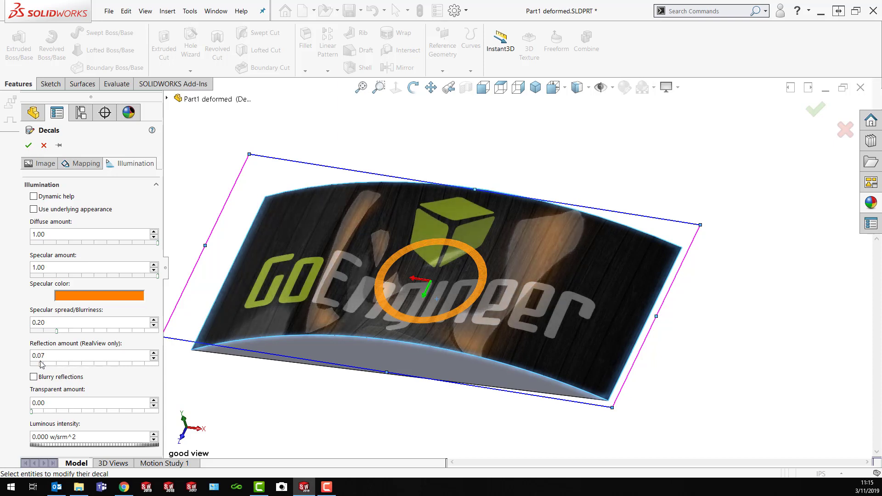
click(41, 363)
click(33, 377)
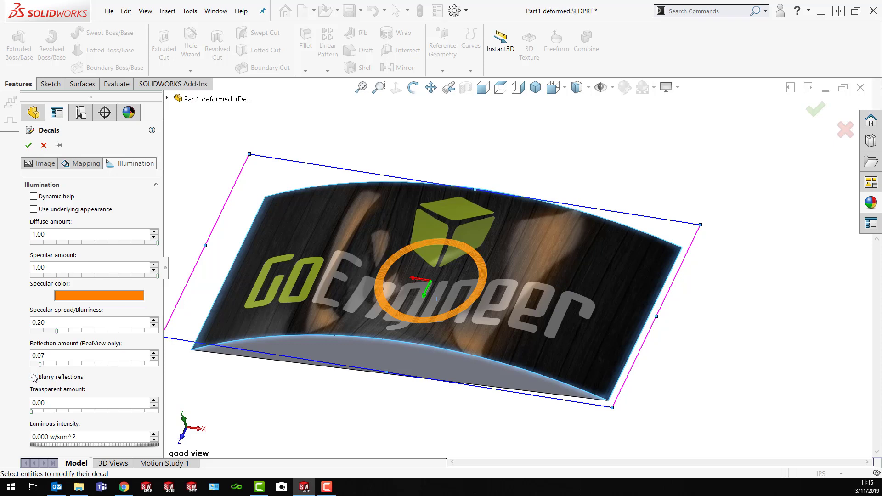
Set the decal's transparent amount to 0.02 and luminous intensity to 0.340 w/srm^2, and accept the decal
drag(31, 411, 33, 411)
drag(60, 444, 85, 444)
drag(136, 455, 180, 457)
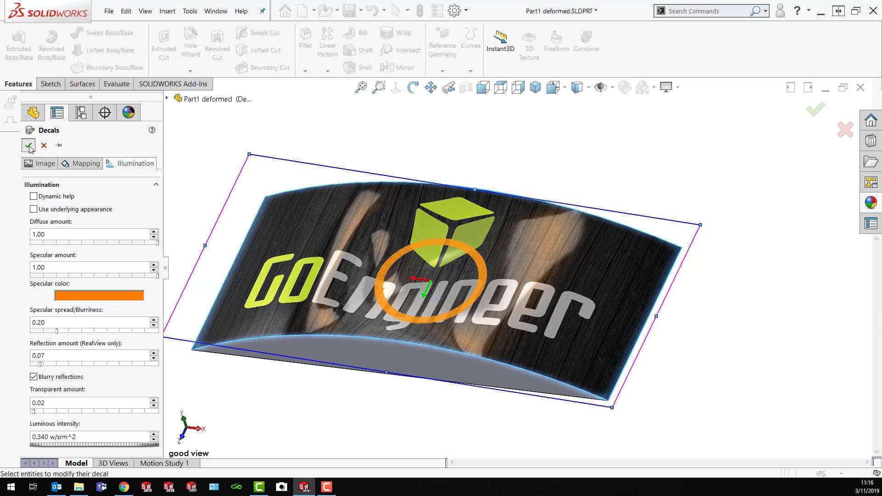
key(Return)
Place the custom GoEngineer Desktop Background 1920x1080 decal on the flat front face below the curved face
middle_drag(410, 377, 427, 402)
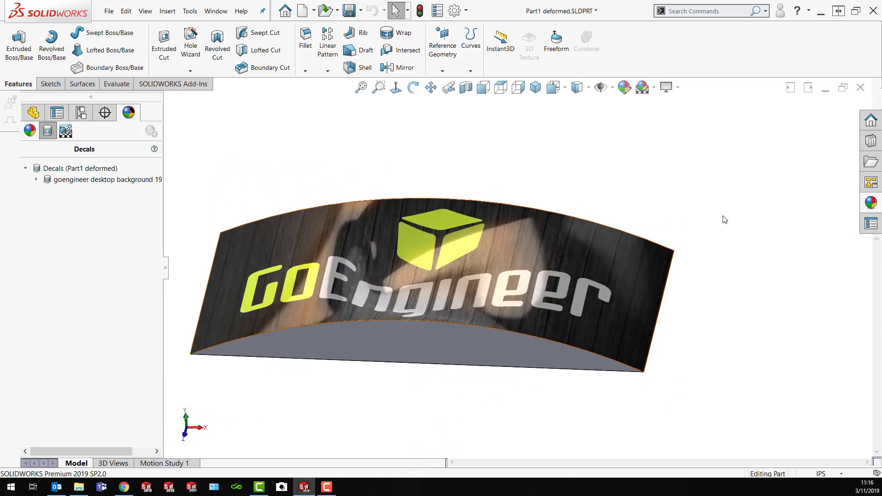
click(871, 203)
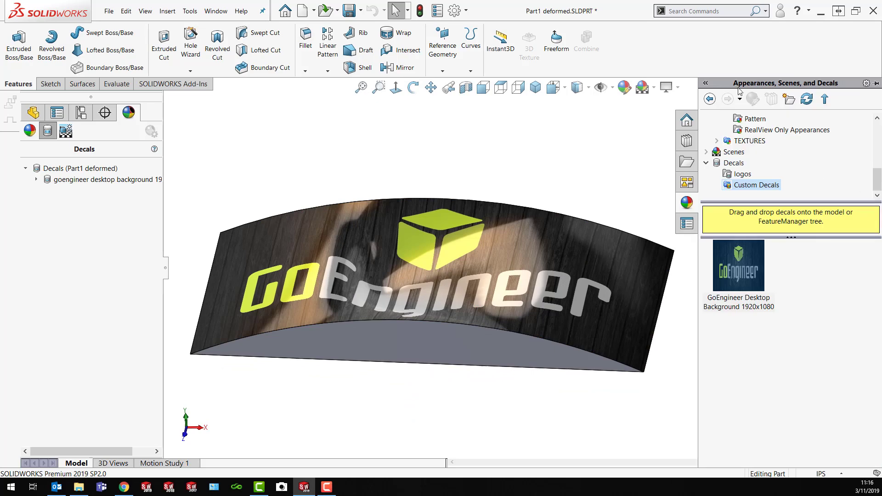
drag(740, 263, 319, 348)
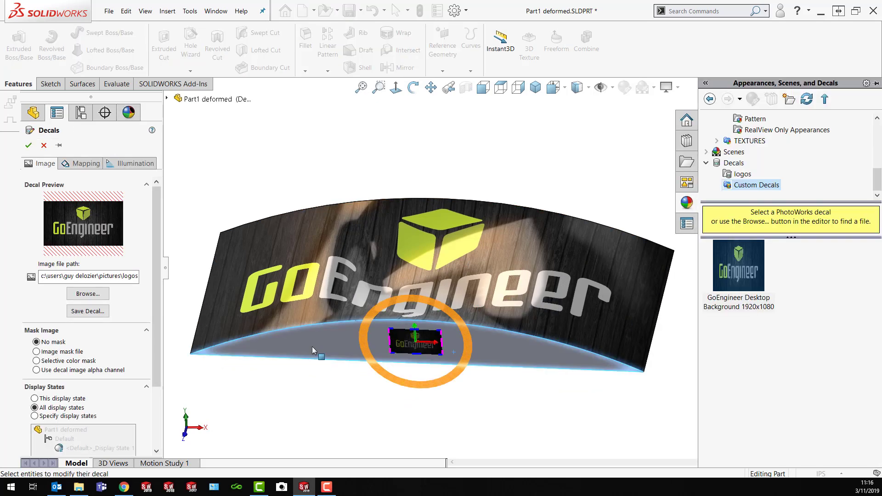